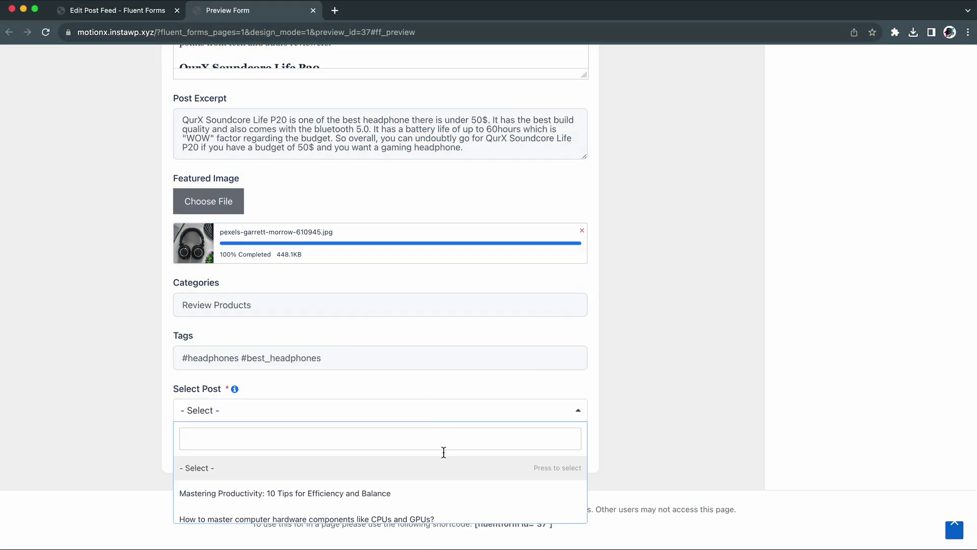
Step: Select 'Which Headphone to Buy Under 50$' as the post, remove the extra illustration image, and submit
{"action": "scroll", "coordinate": [446, 473], "scroll_direction": "down", "scroll_amount": 2}
{"action": "left_click", "coordinate": [347, 507]}
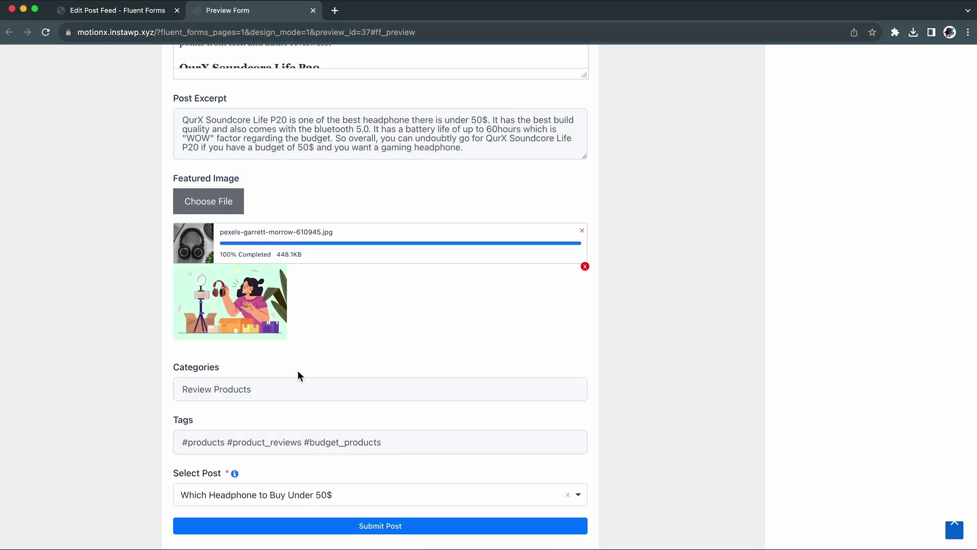
{"action": "left_click", "coordinate": [585, 267]}
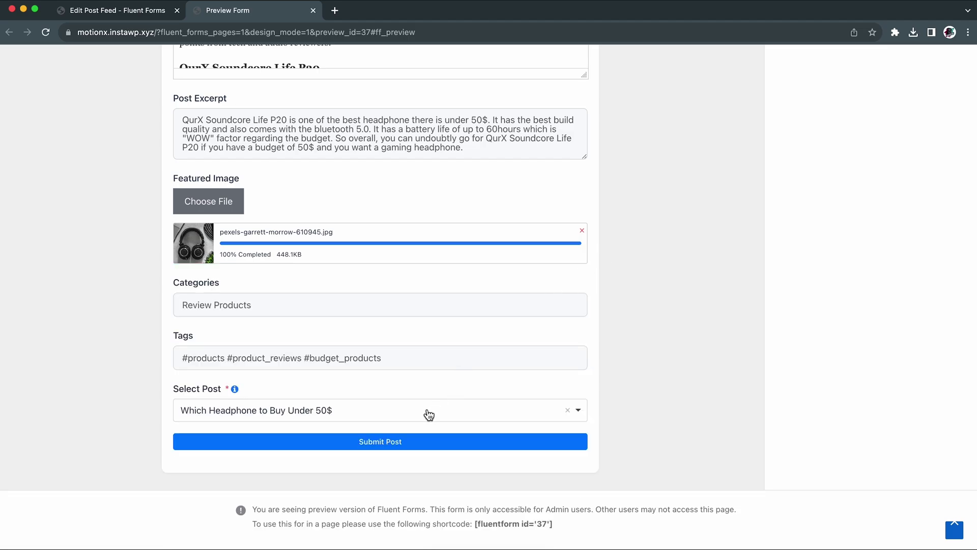
{"action": "left_click", "coordinate": [384, 442]}
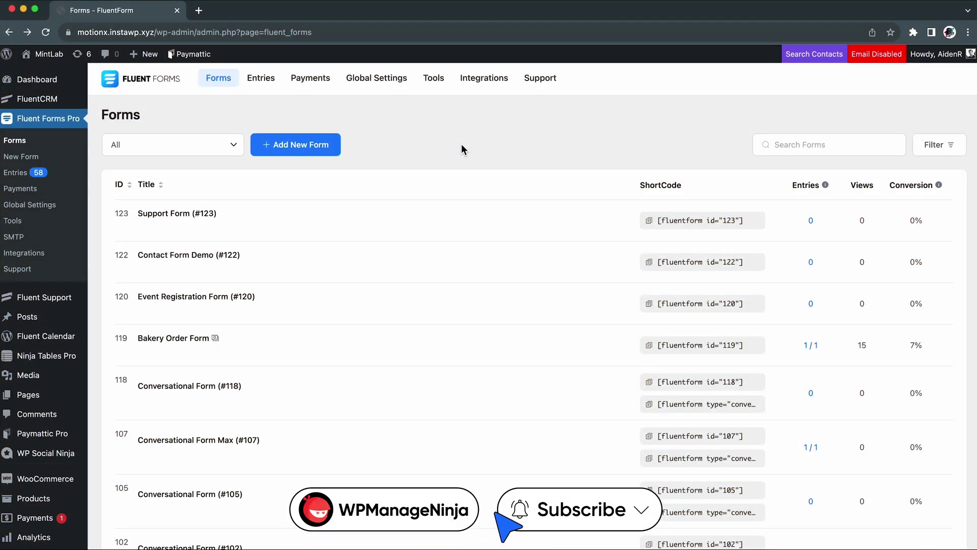
Step: Open All Posts and scroll through all 16 posts, including the published and draft headphone posts
{"action": "mouse_move", "coordinate": [30, 317]}
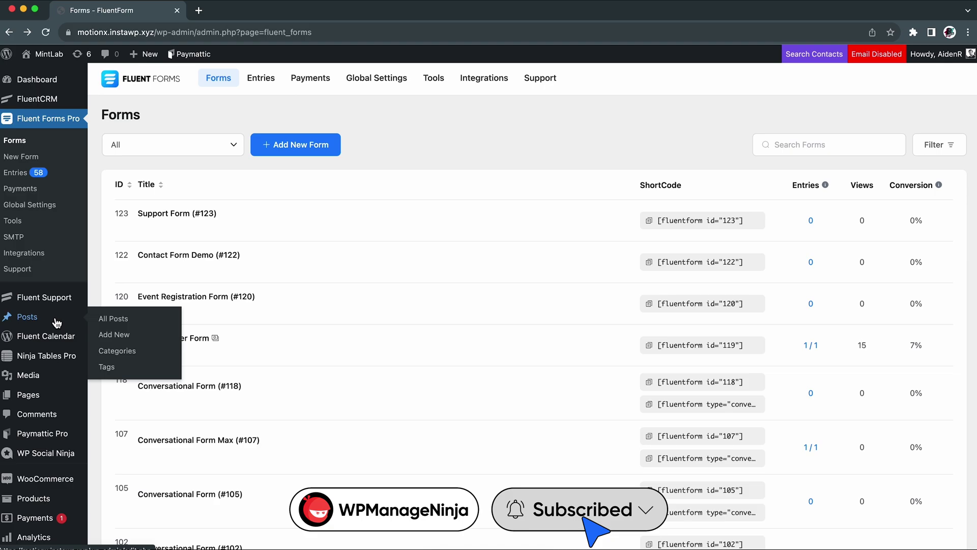
{"action": "left_click", "coordinate": [122, 319]}
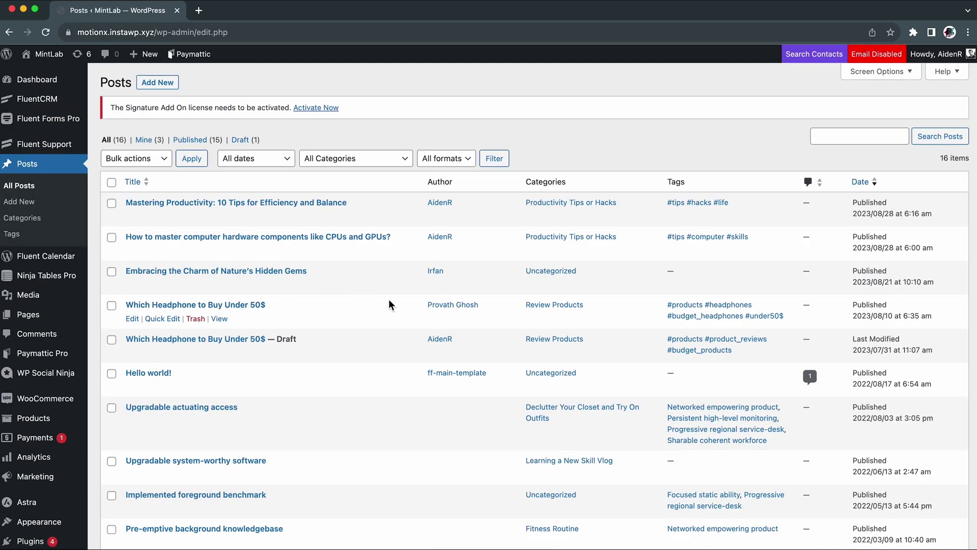
{"action": "scroll", "coordinate": [389, 300], "scroll_direction": "down", "scroll_amount": 5}
{"action": "scroll", "coordinate": [389, 301], "scroll_direction": "down", "scroll_amount": 2}
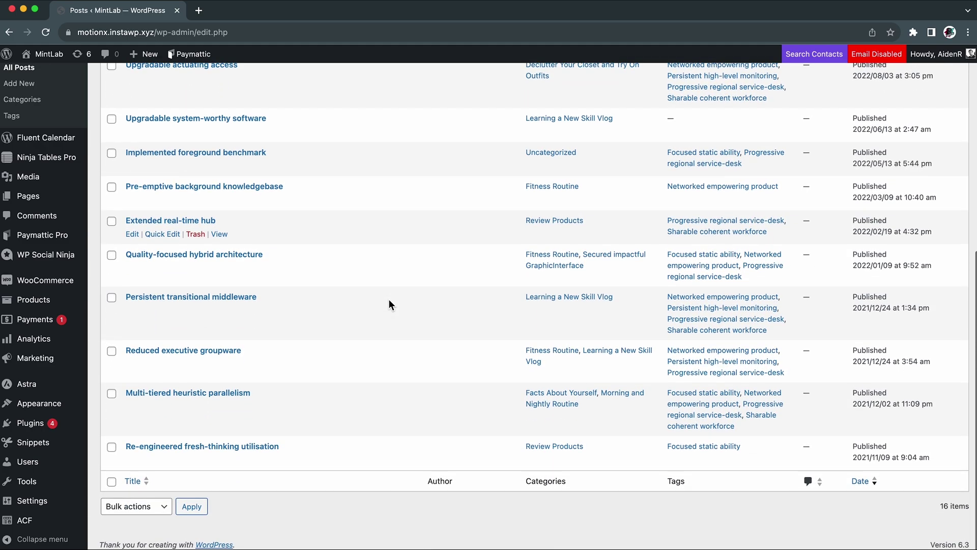
{"action": "scroll", "coordinate": [389, 302], "scroll_direction": "up", "scroll_amount": 7}
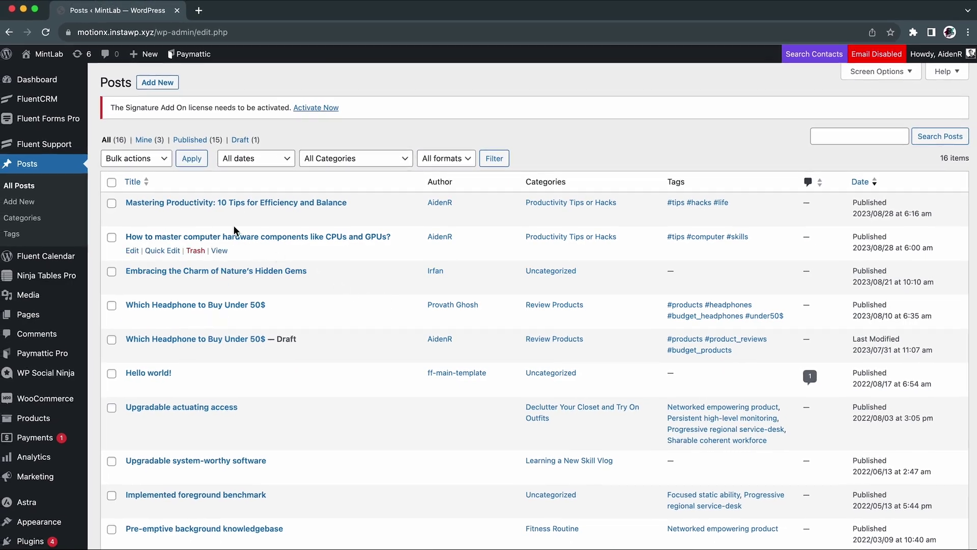
Step: Search forms for 'post form', confirm Post/CPT Creation is enabled, and edit form 37
{"action": "left_click", "coordinate": [56, 119]}
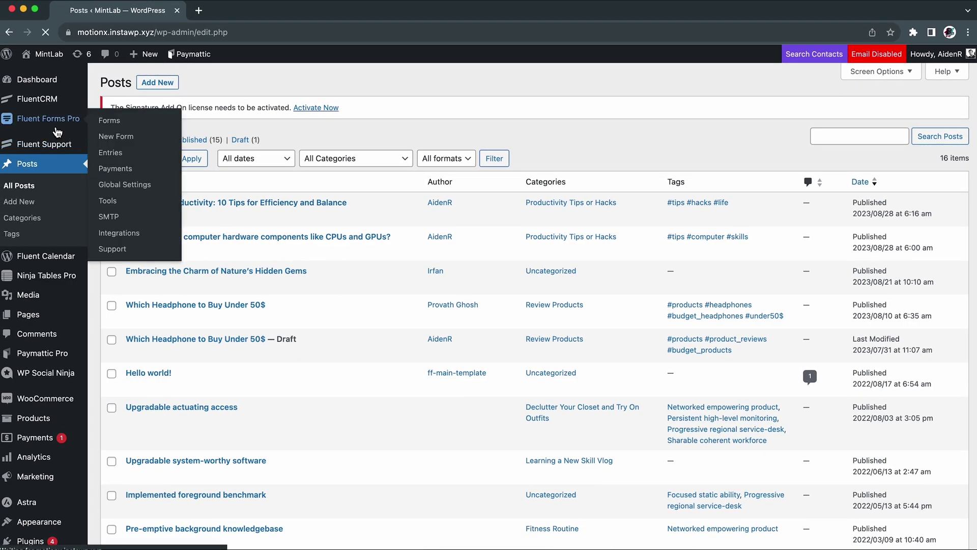
{"action": "left_click", "coordinate": [819, 147]}
{"action": "type", "text": "post form"}
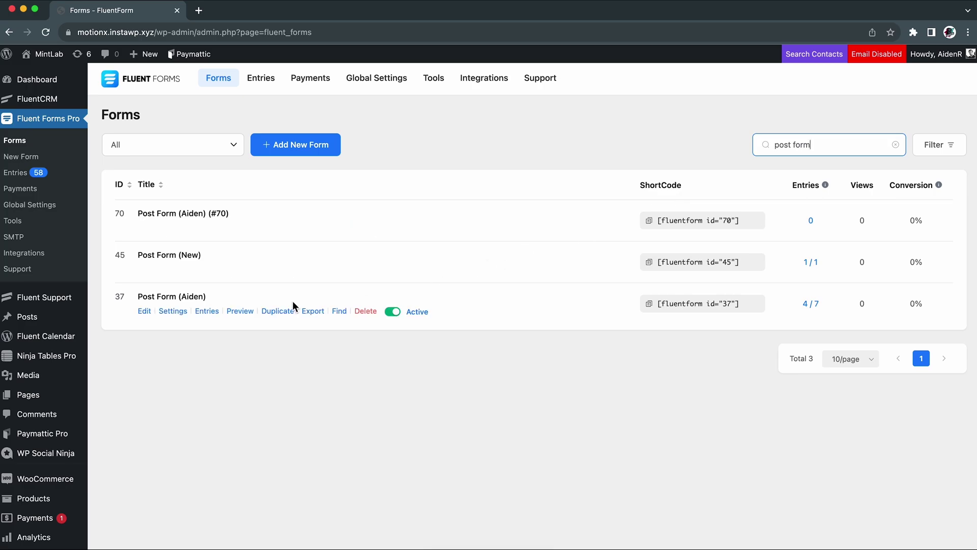
{"action": "left_click", "coordinate": [484, 78]}
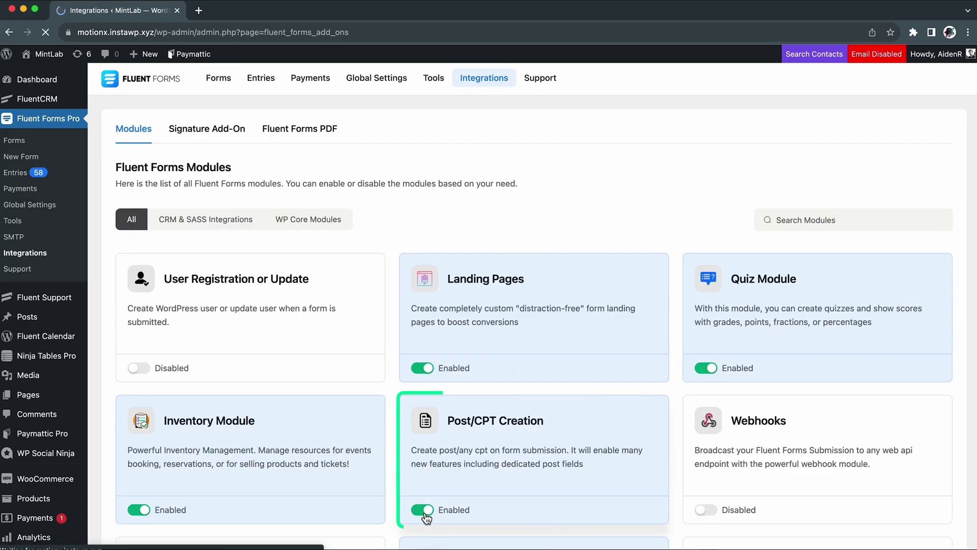
{"action": "key", "text": "super+bracketleft"}
{"action": "left_click", "coordinate": [149, 313]}
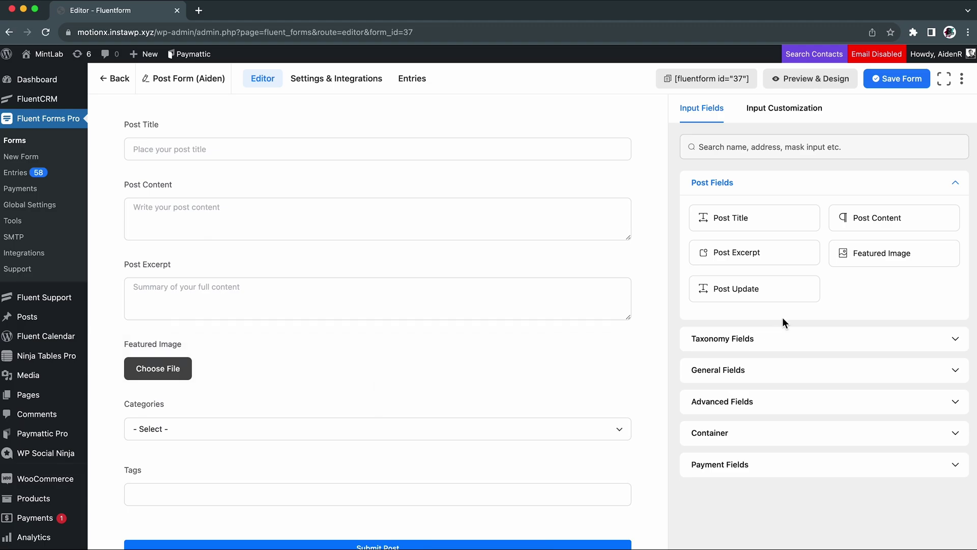
Step: Add a Post Update (Select Post) field below Tags, filtered to Current User Post
{"action": "left_click_drag", "start_coordinate": [762, 292], "coordinate": [563, 465]}
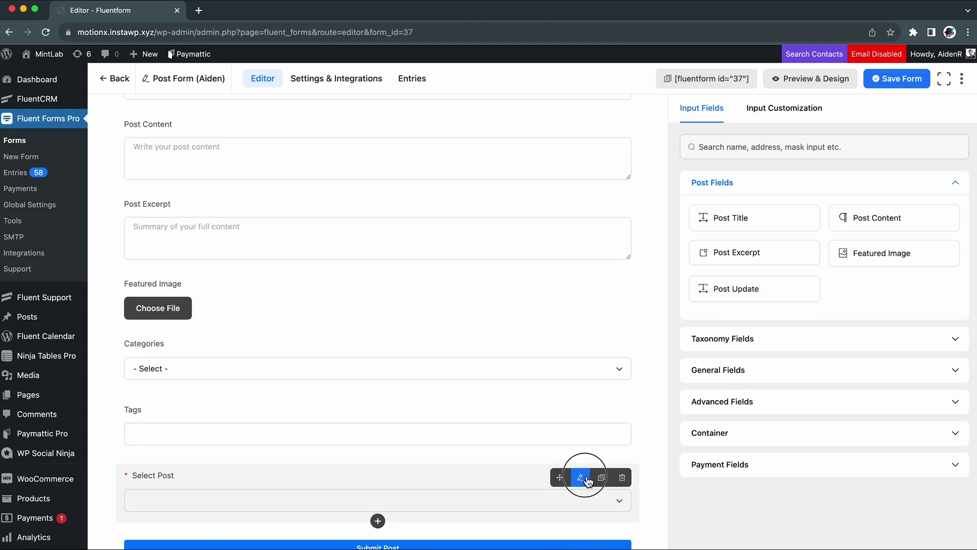
{"action": "left_click", "coordinate": [581, 479]}
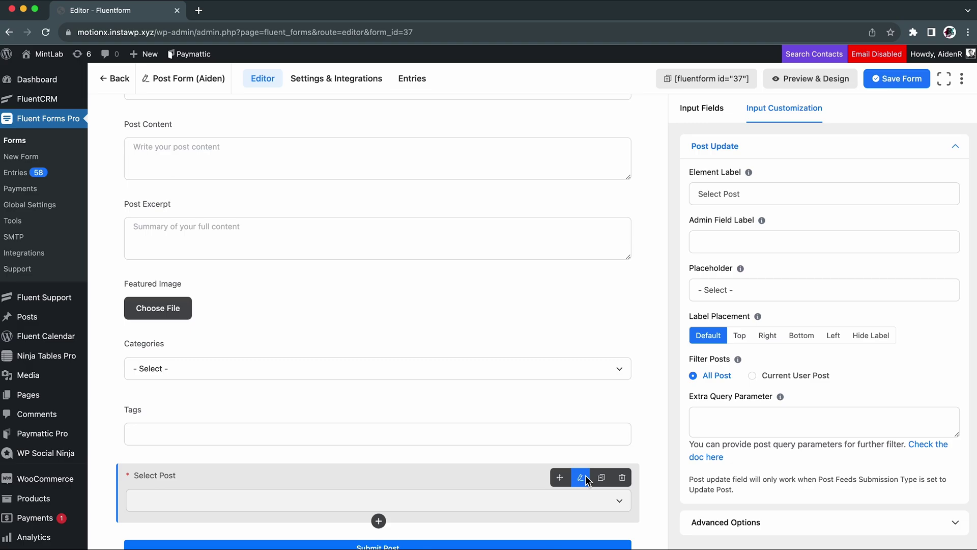
{"action": "mouse_move", "coordinate": [741, 364]}
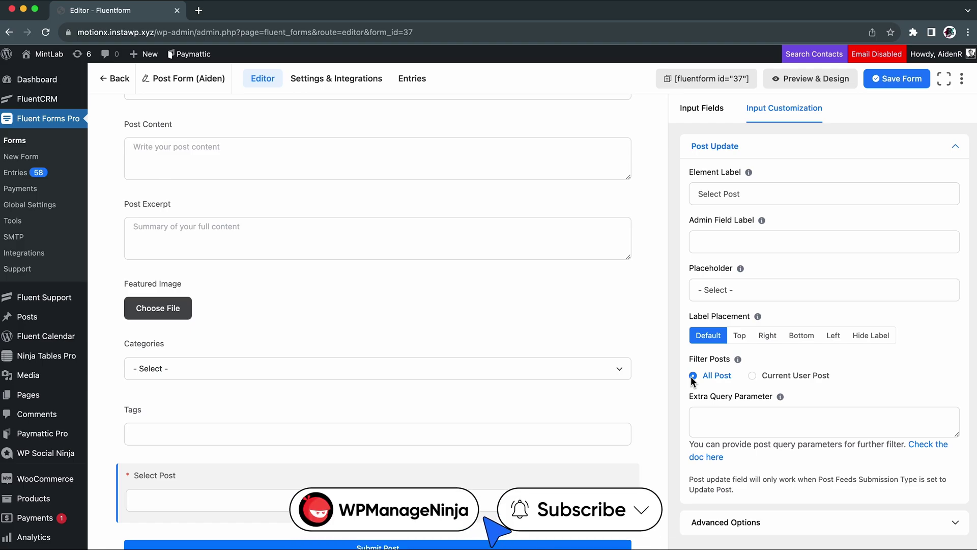
{"action": "left_click", "coordinate": [753, 376]}
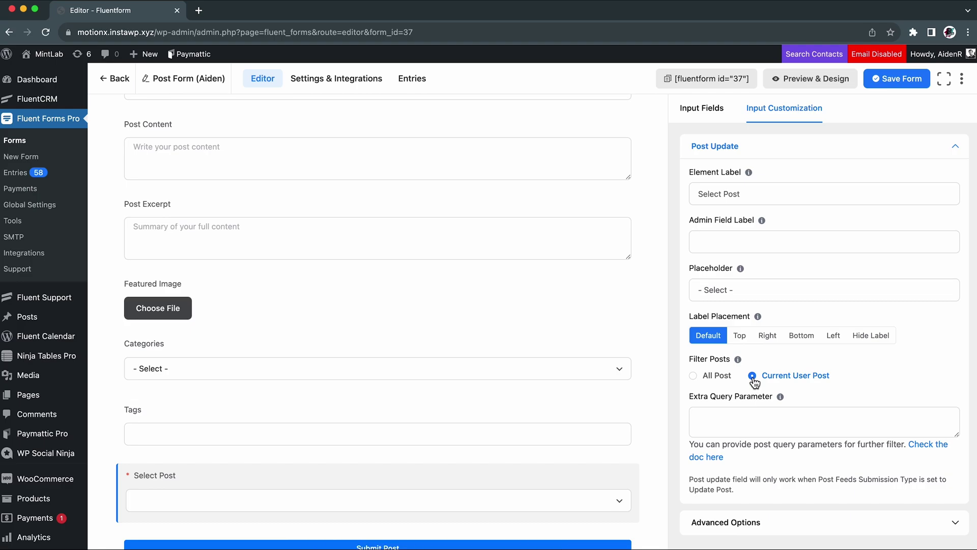
Step: Open the Extra Query Parameter documentation from the Select Post field settings
{"action": "left_click", "coordinate": [783, 399]}
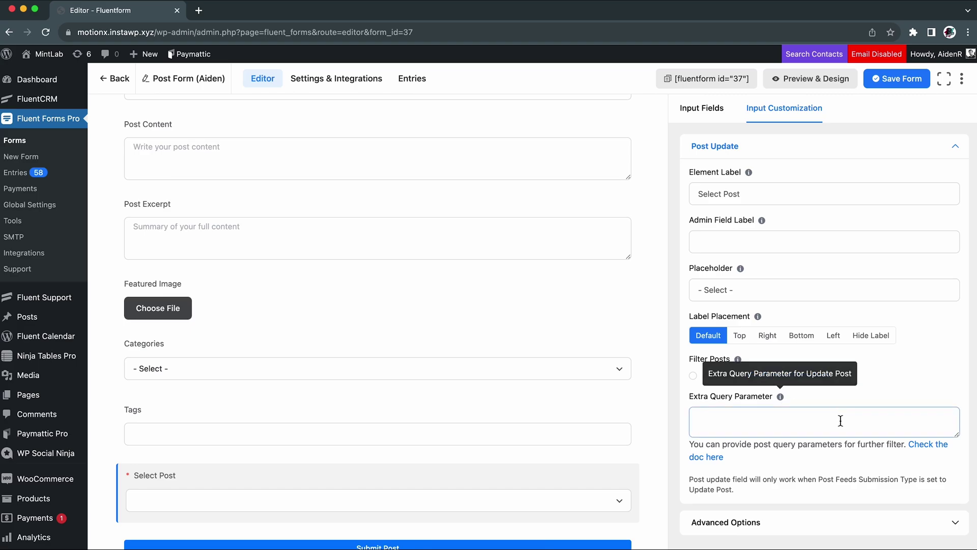
{"action": "left_click", "coordinate": [926, 445]}
{"action": "scroll", "coordinate": [588, 412], "scroll_direction": "down", "scroll_amount": 20}
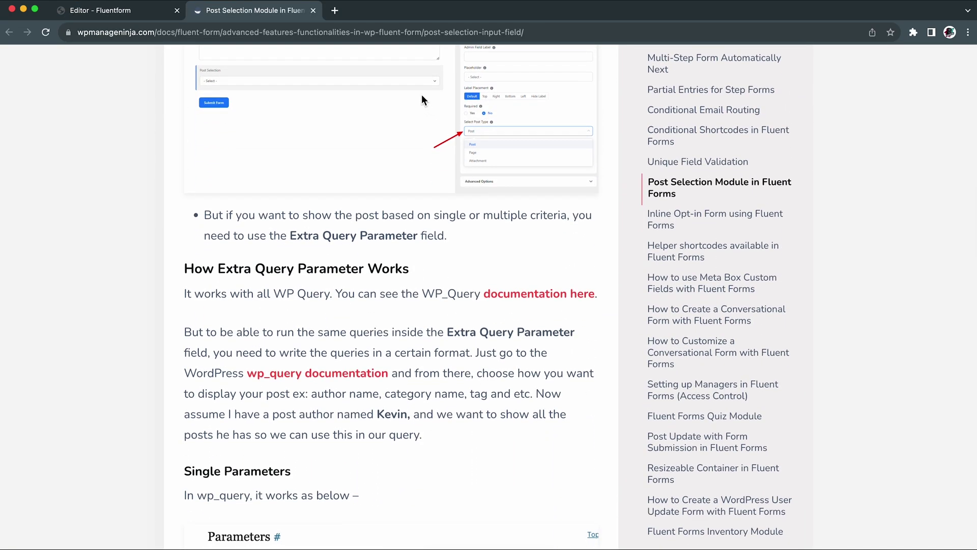
Step: Give Select Post the help message 'Select Post for Post Update (Post Showing from Current User)', make it searchable, and save
{"action": "left_click", "coordinate": [313, 10]}
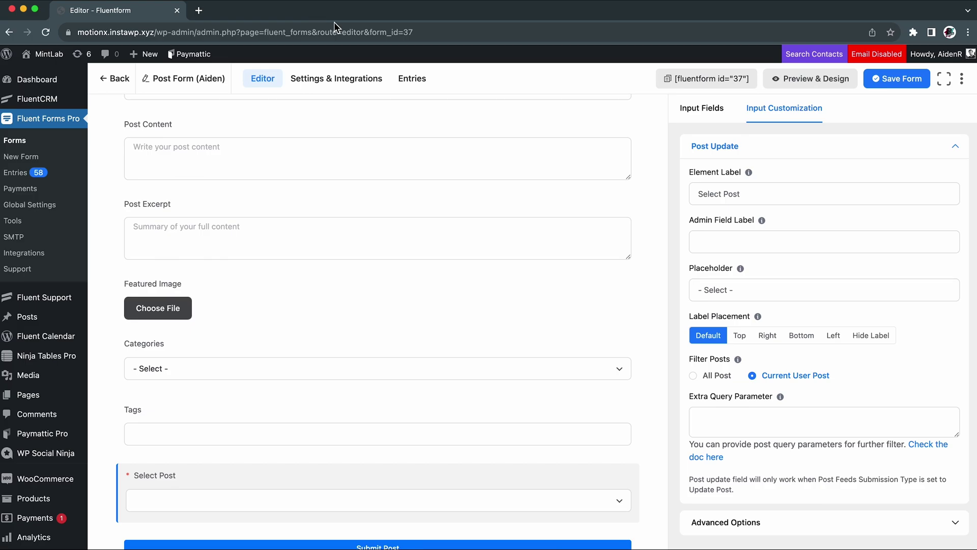
{"action": "left_click", "coordinate": [778, 525]}
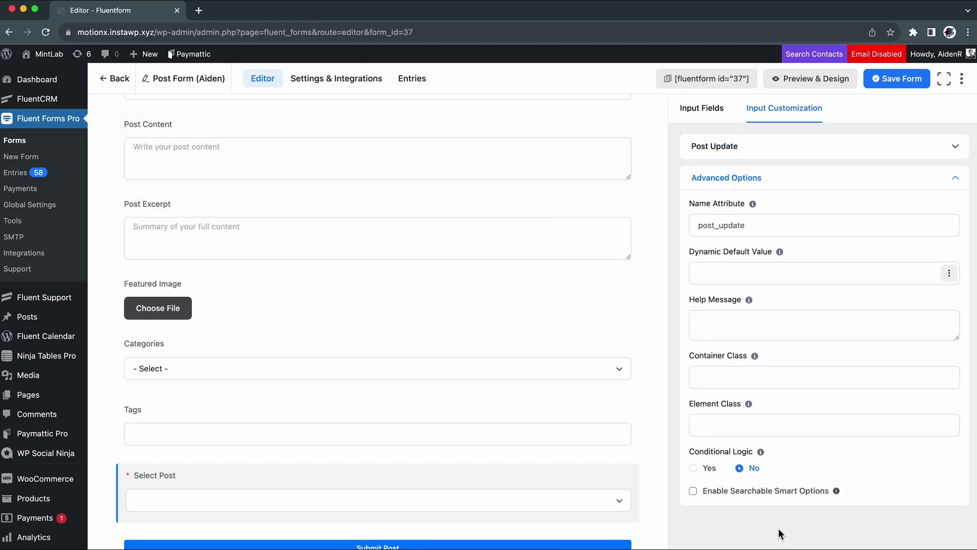
{"action": "left_click", "coordinate": [856, 337]}
{"action": "type", "text": "Select Post for Post Update (Post Showing from Current User)"}
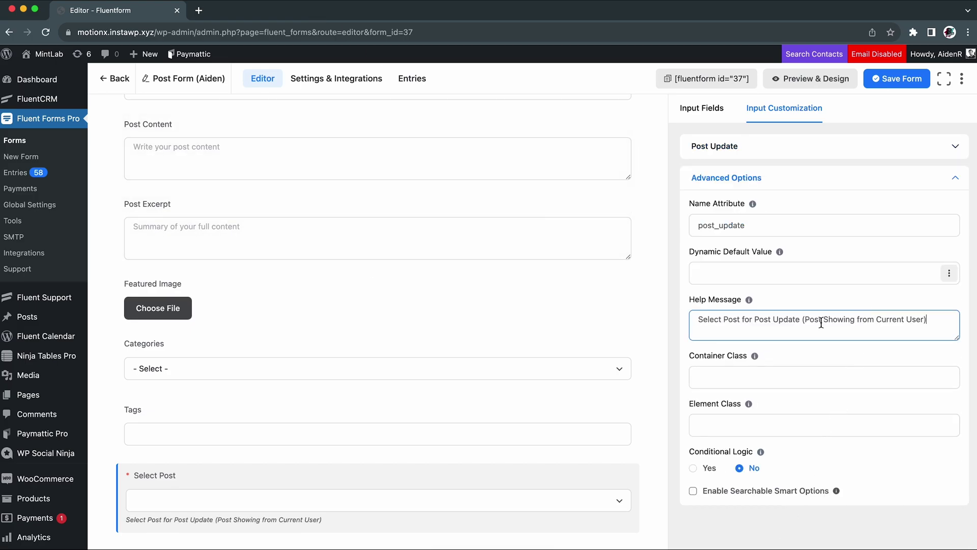
{"action": "left_click", "coordinate": [693, 491]}
{"action": "mouse_move", "coordinate": [837, 493]}
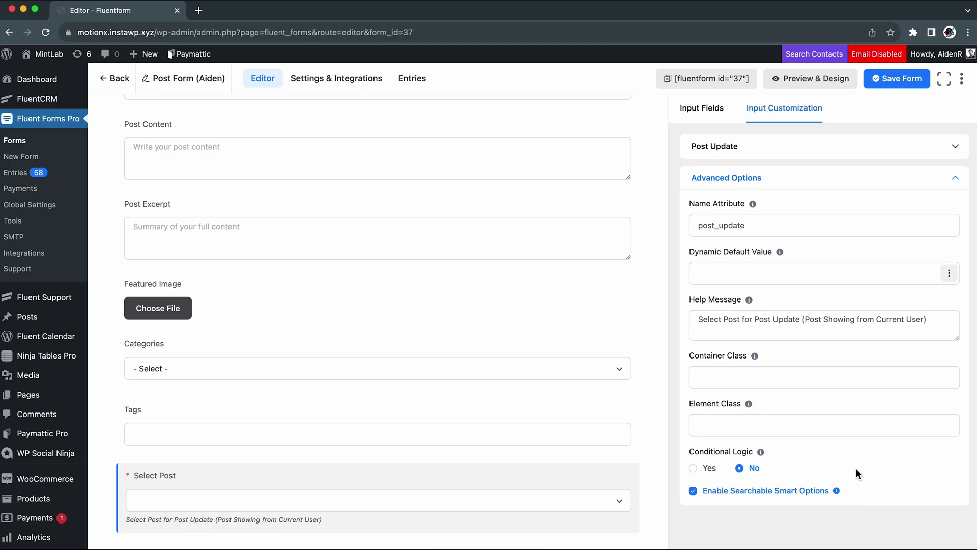
{"action": "left_click", "coordinate": [900, 81]}
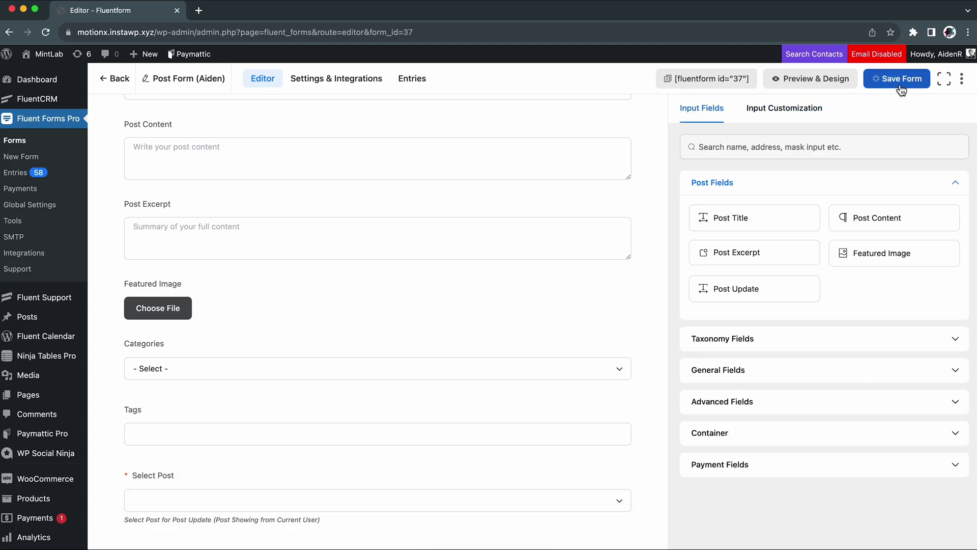
Step: Create a post feed named 'Which Headphone to Buy Under 50$' with Submission Type Update Post
{"action": "left_click", "coordinate": [342, 81]}
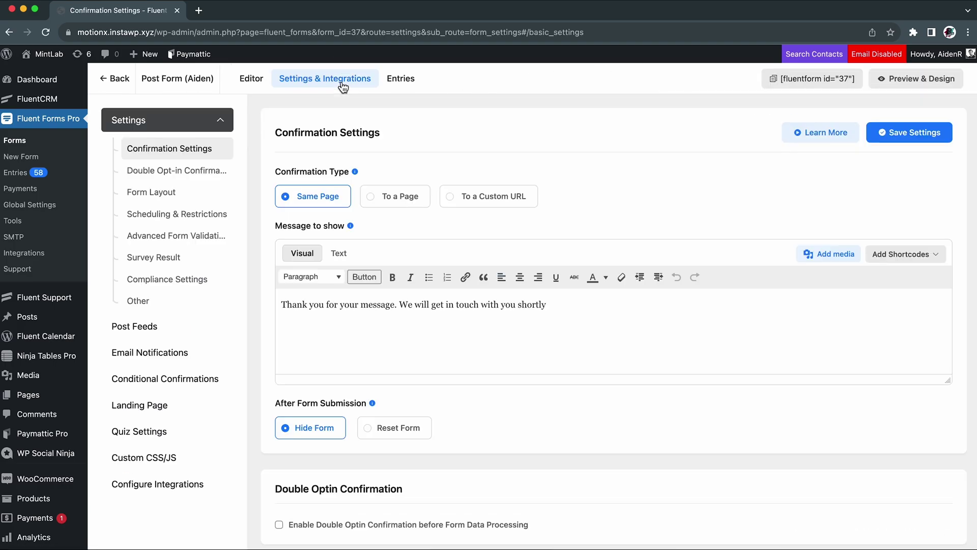
{"action": "left_click", "coordinate": [161, 328]}
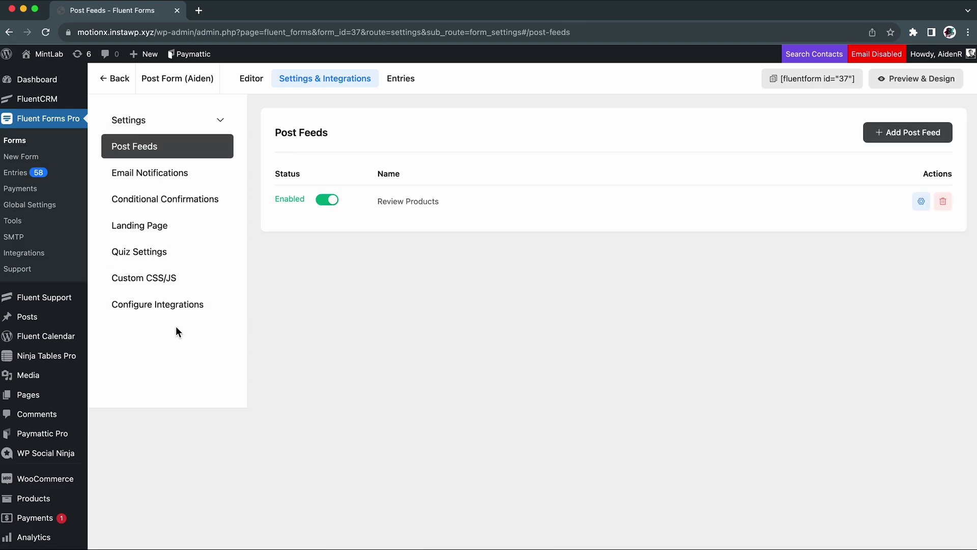
{"action": "left_click", "coordinate": [917, 137]}
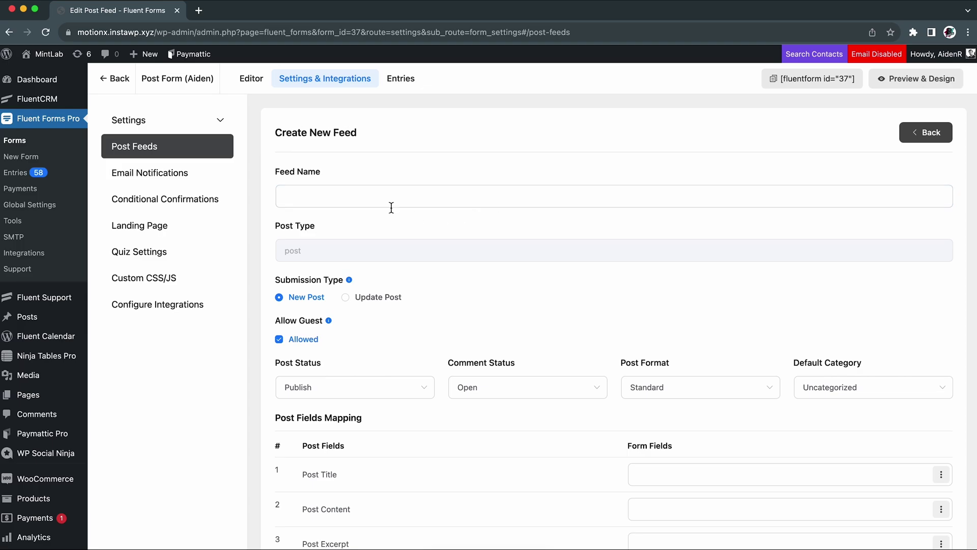
{"action": "left_click", "coordinate": [375, 192]}
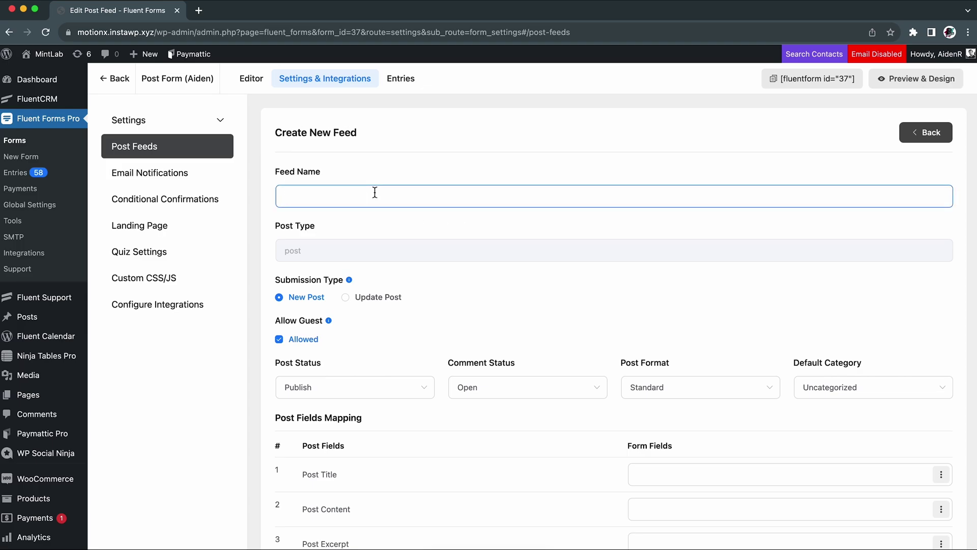
{"action": "type", "text": "Which Headphone to Buy Under 50$"}
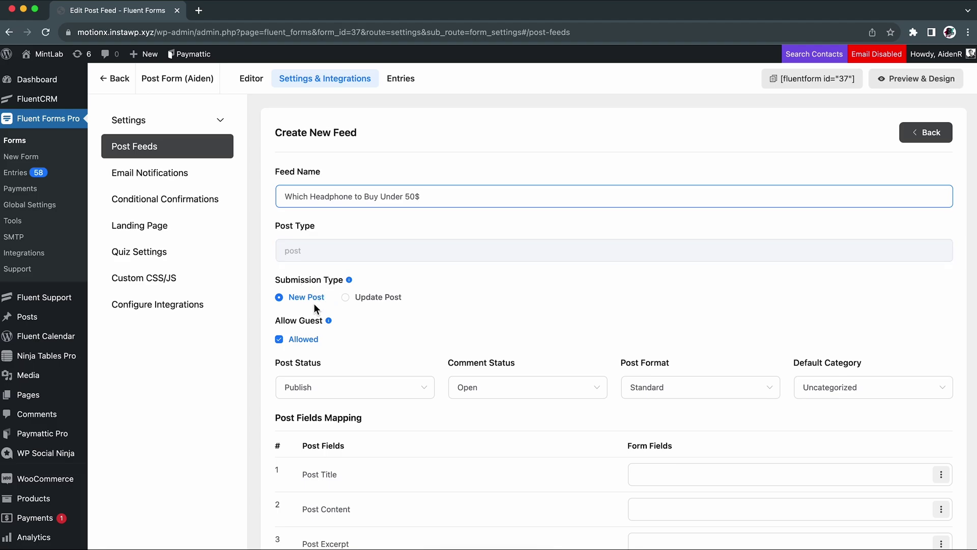
{"action": "left_click", "coordinate": [348, 300]}
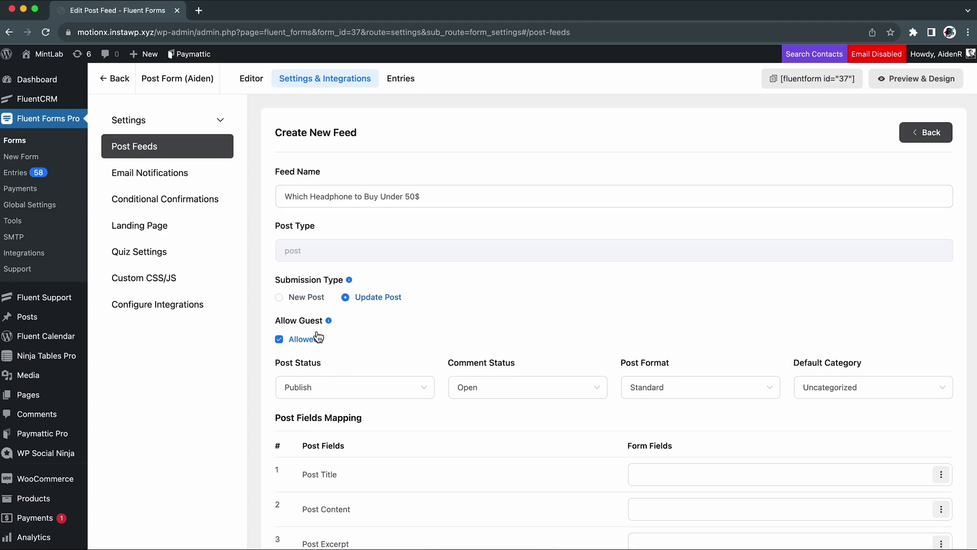
{"action": "mouse_move", "coordinate": [330, 324]}
Step: Keep post status Publish and comments Open, and set Default Category to Review Products
{"action": "left_click", "coordinate": [407, 392]}
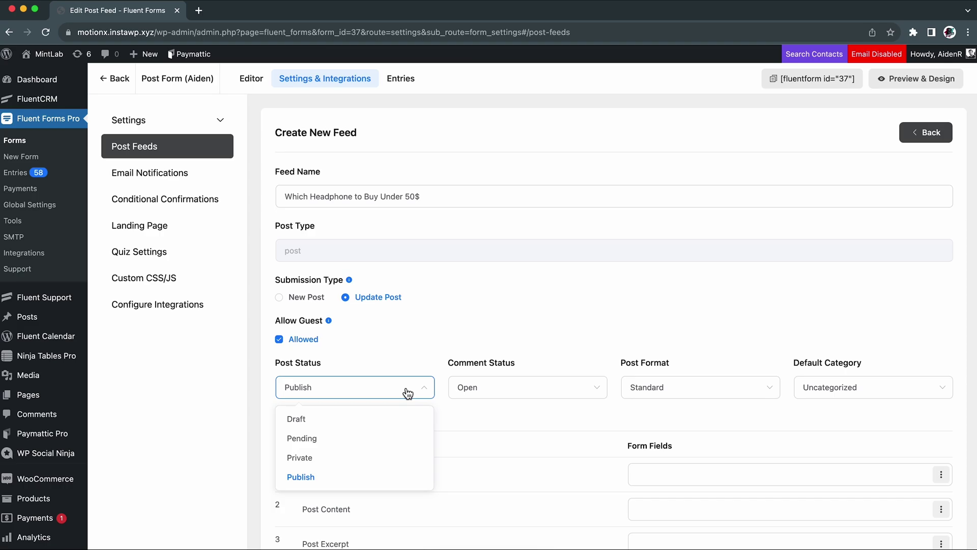
{"action": "left_click", "coordinate": [301, 477]}
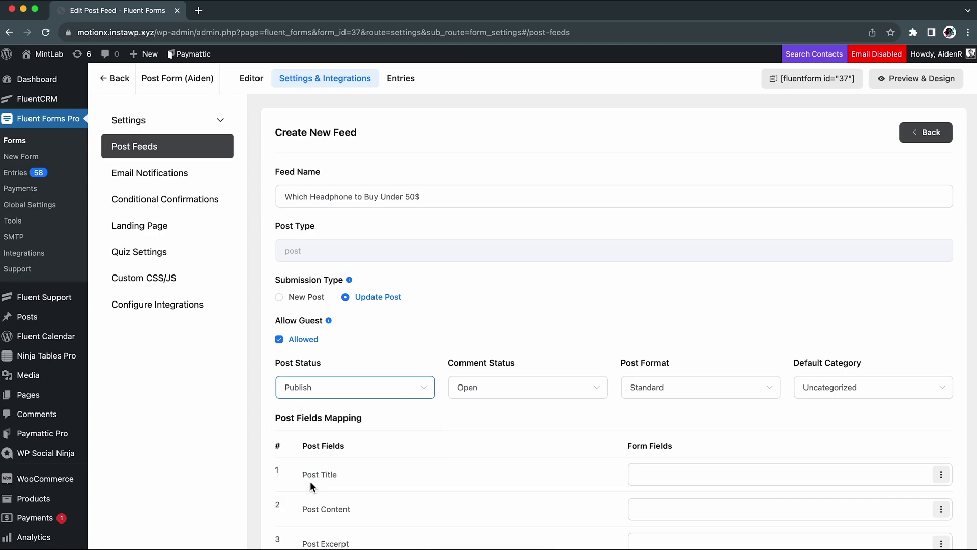
{"action": "left_click", "coordinate": [549, 398]}
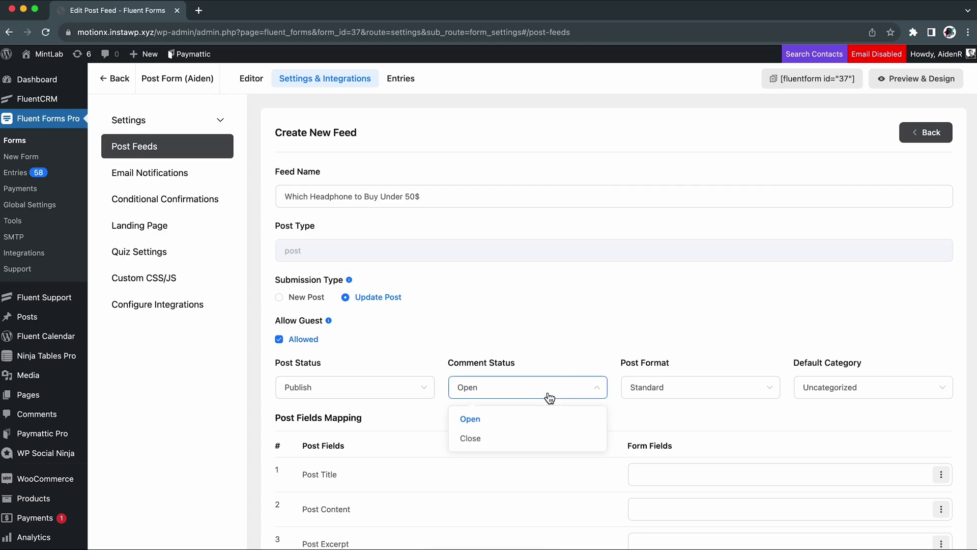
{"action": "left_click", "coordinate": [548, 415]}
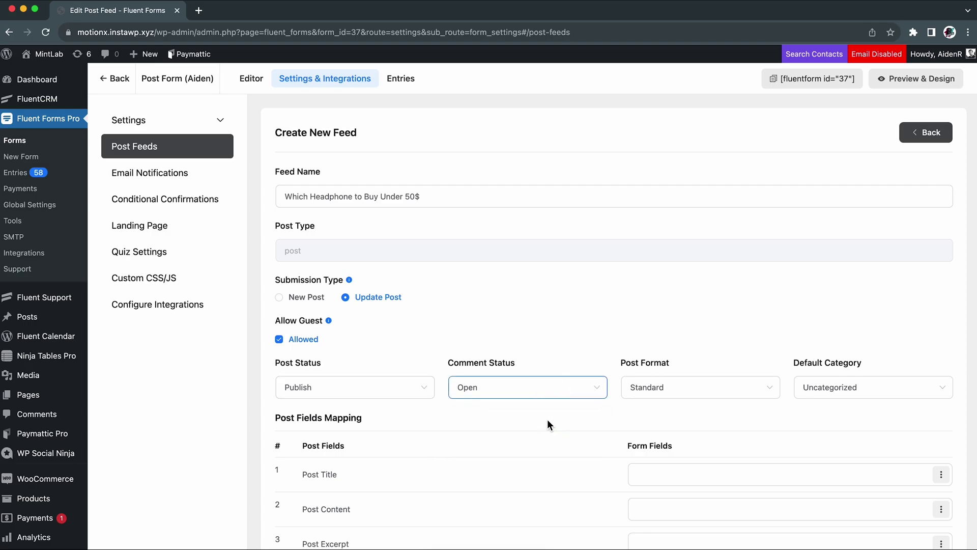
{"action": "key", "text": "Tab"}
{"action": "left_click", "coordinate": [917, 395]}
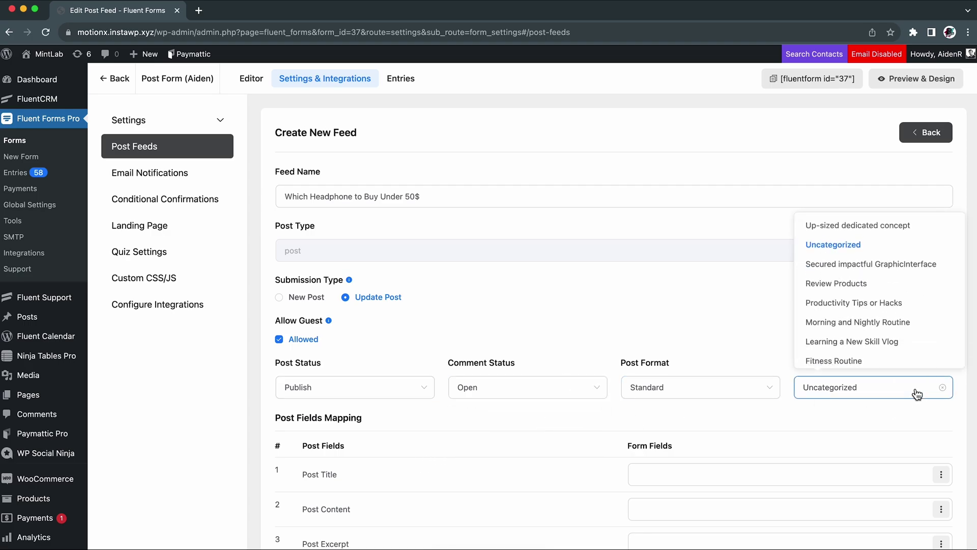
{"action": "left_click", "coordinate": [880, 292]}
Step: Map Post Title, Post Content and Post Excerpt to the form's title, content and excerpt inputs, then save the feed
{"action": "scroll", "coordinate": [880, 292], "scroll_direction": "down", "scroll_amount": 4}
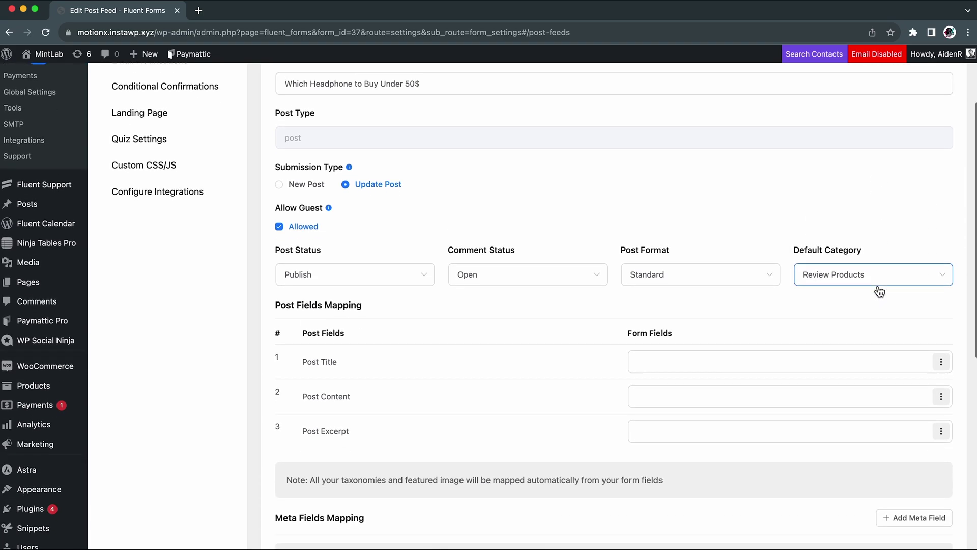
{"action": "left_click", "coordinate": [876, 285]}
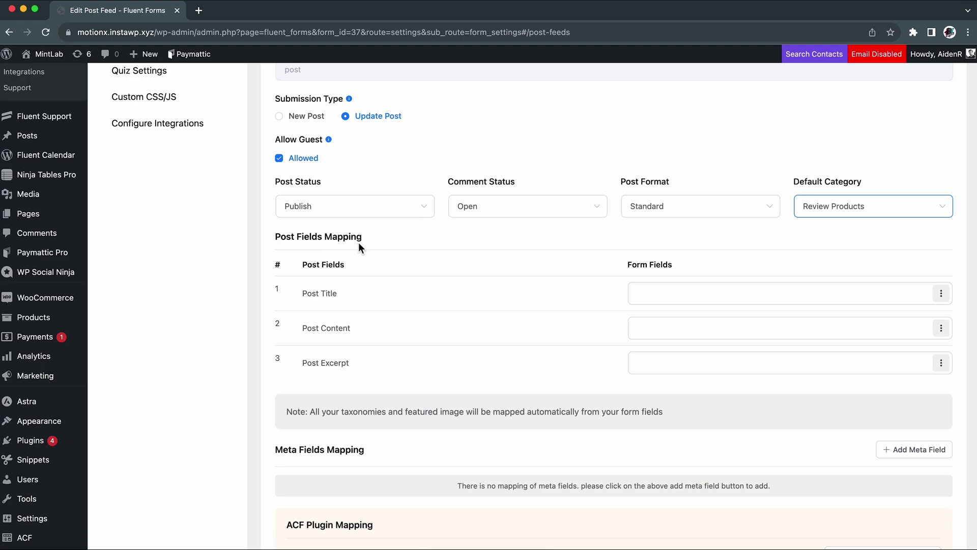
{"action": "left_click", "coordinate": [941, 293]}
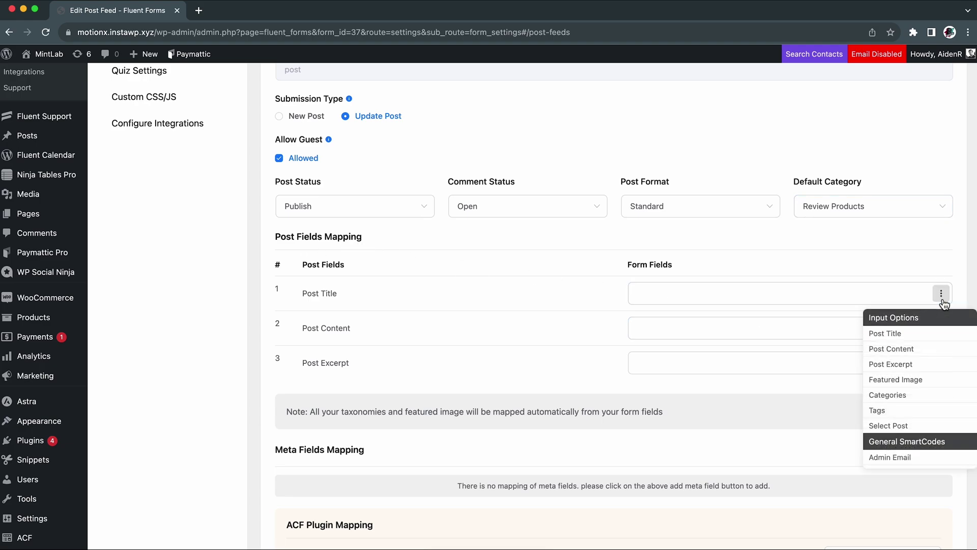
{"action": "left_click", "coordinate": [937, 336]}
{"action": "left_click", "coordinate": [941, 328]}
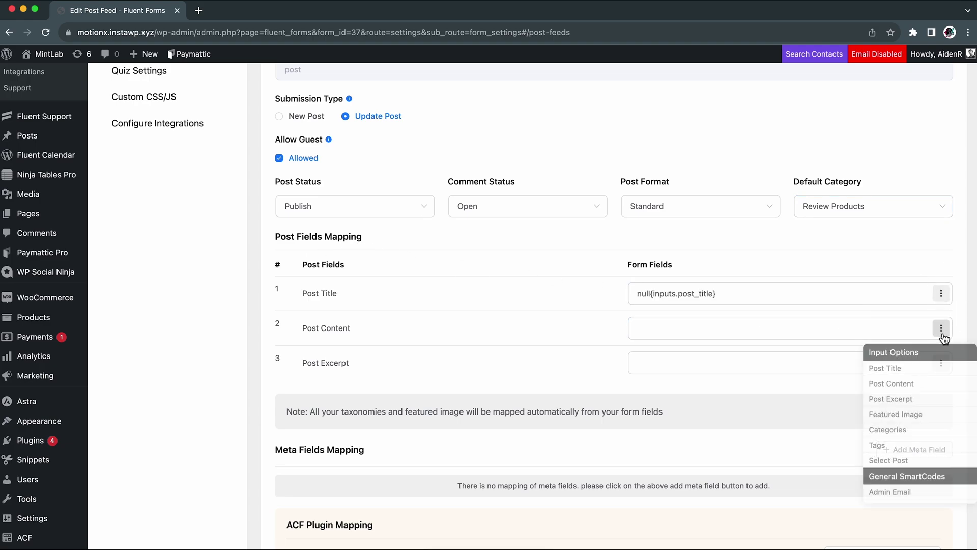
{"action": "left_click", "coordinate": [899, 386]}
{"action": "left_click", "coordinate": [942, 363]}
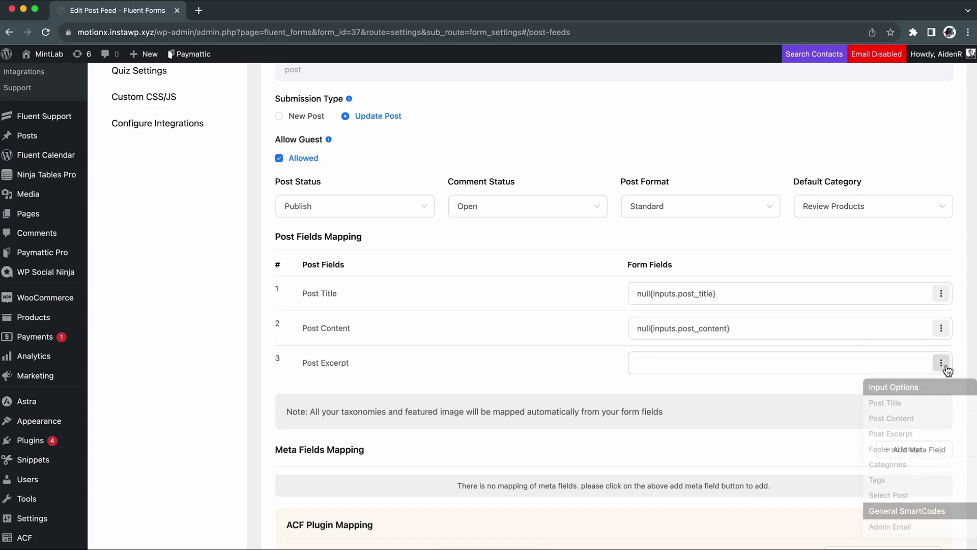
{"action": "left_click", "coordinate": [898, 434]}
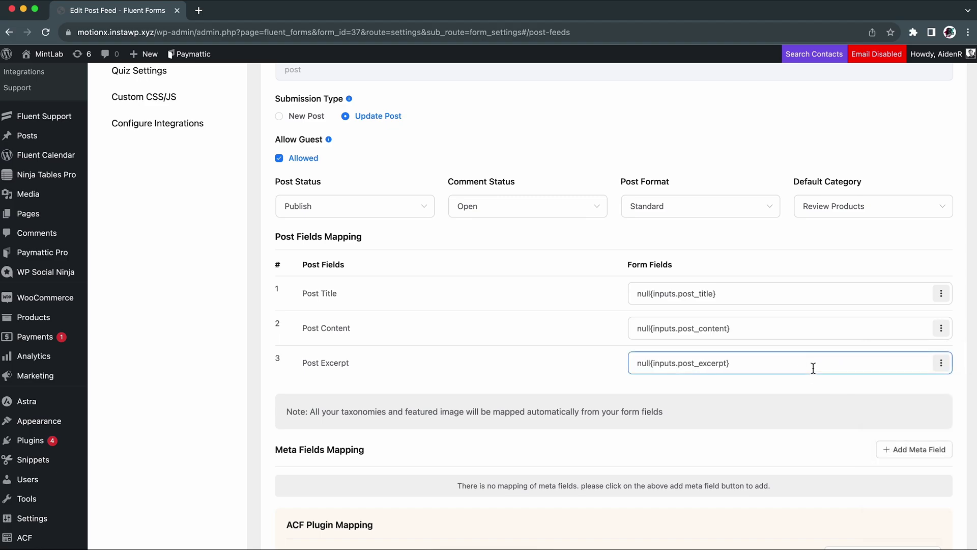
{"action": "scroll", "coordinate": [575, 453], "scroll_direction": "down", "scroll_amount": 3}
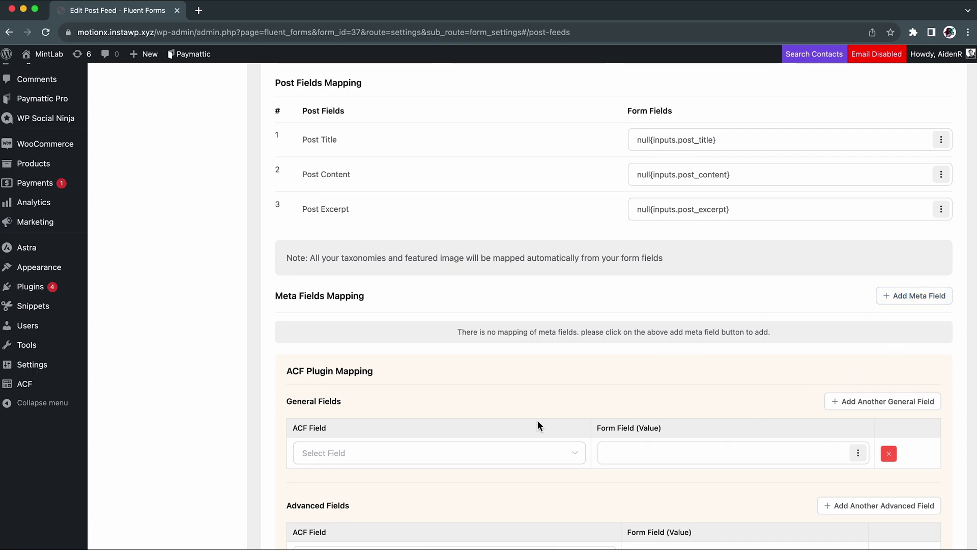
{"action": "scroll", "coordinate": [530, 427], "scroll_direction": "down", "scroll_amount": 3}
{"action": "left_click", "coordinate": [312, 478]}
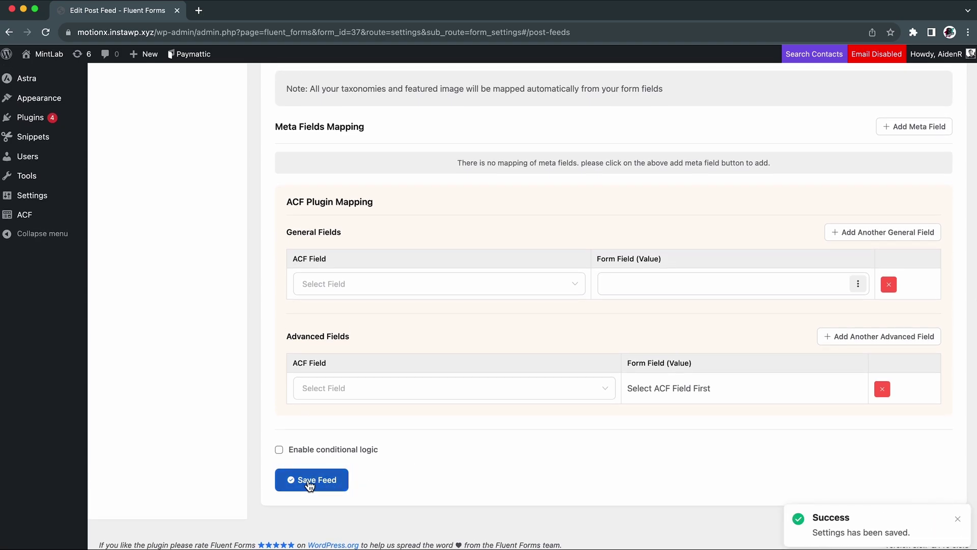
Step: Open the form preview and paste the headphone article's title, content and excerpt
{"action": "left_click", "coordinate": [920, 81]}
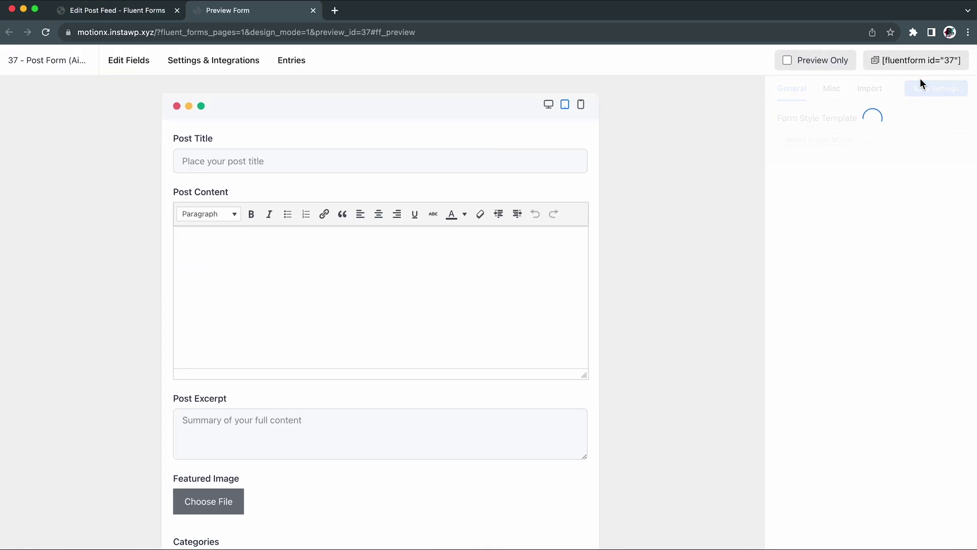
{"action": "left_click", "coordinate": [382, 161]}
{"action": "type", "text": "Which Headphone to Buy Under 50$"}
{"action": "left_click", "coordinate": [386, 258]}
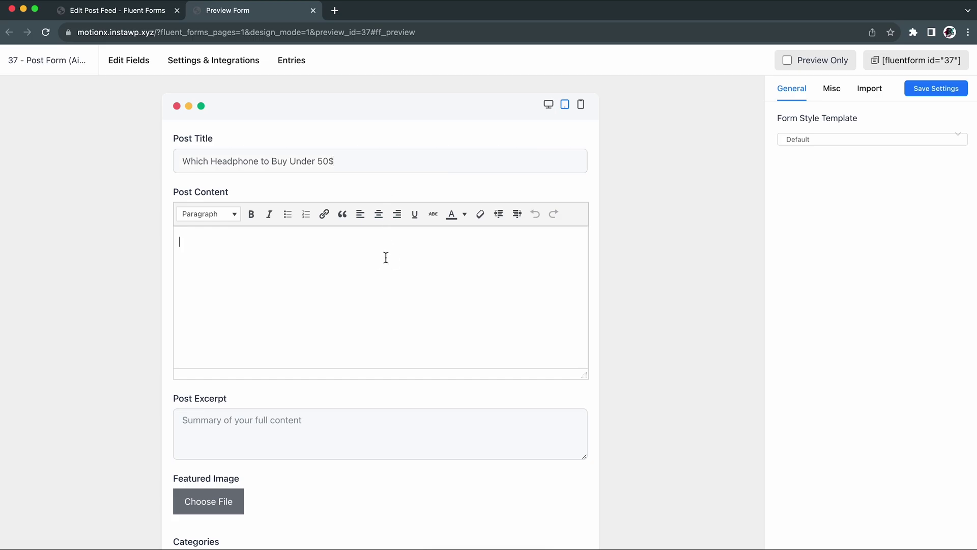
{"action": "key", "text": "super+v"}
{"action": "scroll", "coordinate": [380, 242], "scroll_direction": "up", "scroll_amount": 15}
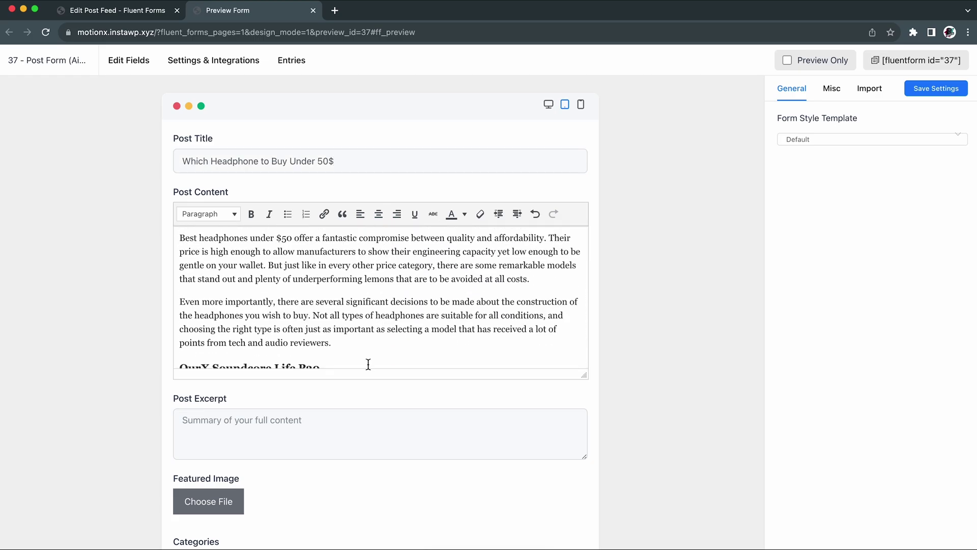
{"action": "left_click", "coordinate": [377, 418]}
{"action": "type", "text": "QurX Soundcore Life P20 is one of the best headphone there is under 50$. It has the best build quality and also comes with the bluetooth 5.0. It has a battery life of up to 60hours which is \"WOW\" factor regarding the budget. So overall, you can undoubtly go for QurX Soundcore Life P20 if you have a budget of 50$ and you want a gaming headphone."}
{"action": "scroll", "coordinate": [377, 418], "scroll_direction": "down", "scroll_amount": 3}
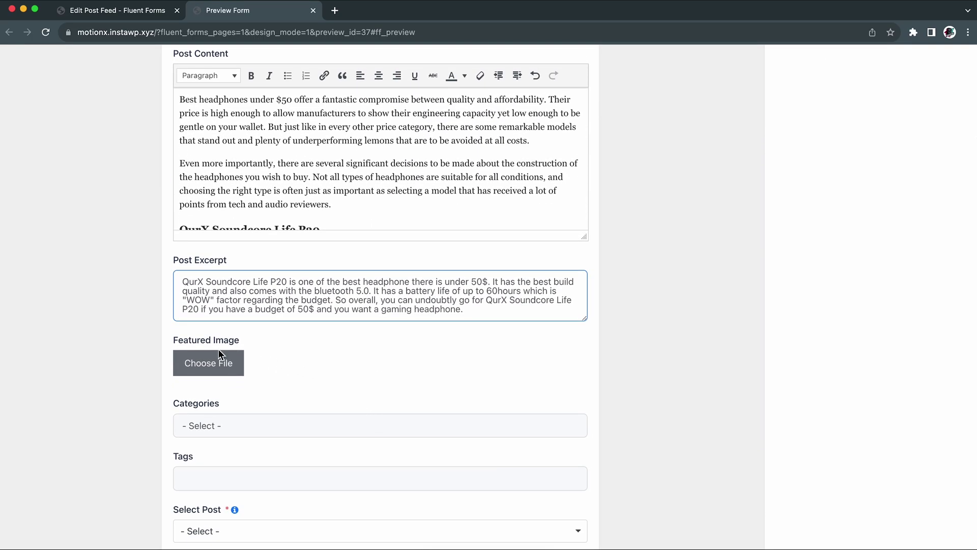
Step: Upload the headphone photo, choose Review Products, add tags '#products #product_reviews #budget_products', and submit
{"action": "left_click", "coordinate": [209, 368]}
{"action": "left_click", "coordinate": [423, 211]}
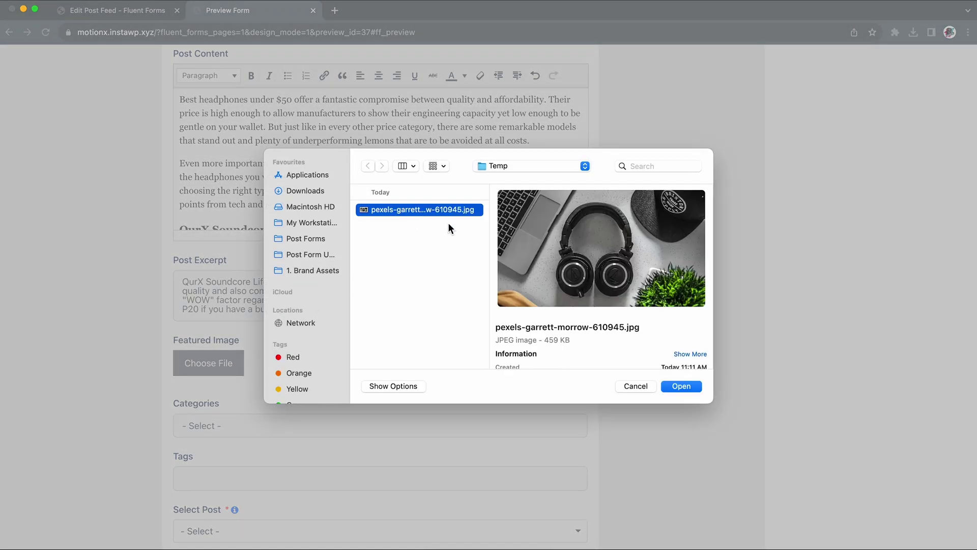
{"action": "left_click", "coordinate": [689, 385]}
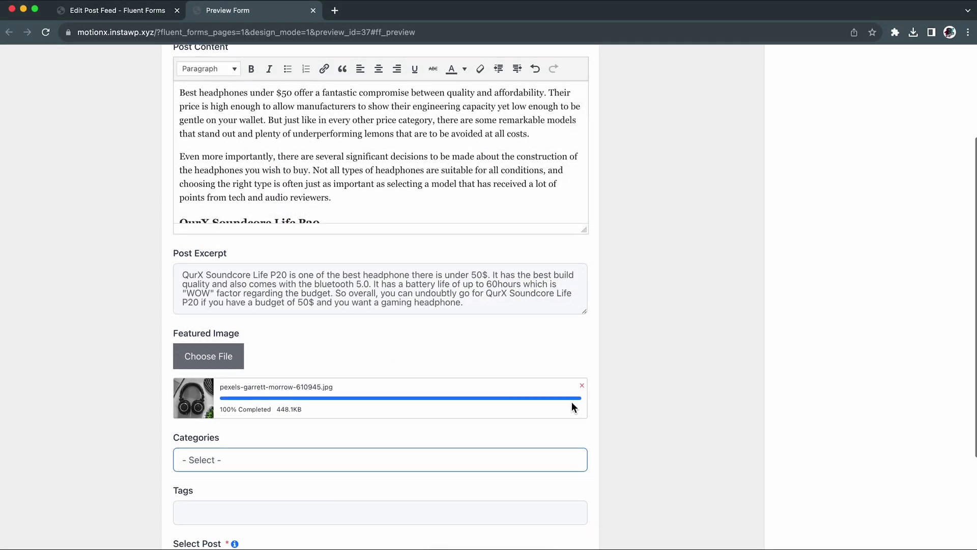
{"action": "scroll", "coordinate": [572, 401], "scroll_direction": "down", "scroll_amount": 3}
{"action": "left_click", "coordinate": [551, 304]}
{"action": "left_click", "coordinate": [460, 408]}
{"action": "left_click", "coordinate": [486, 360]}
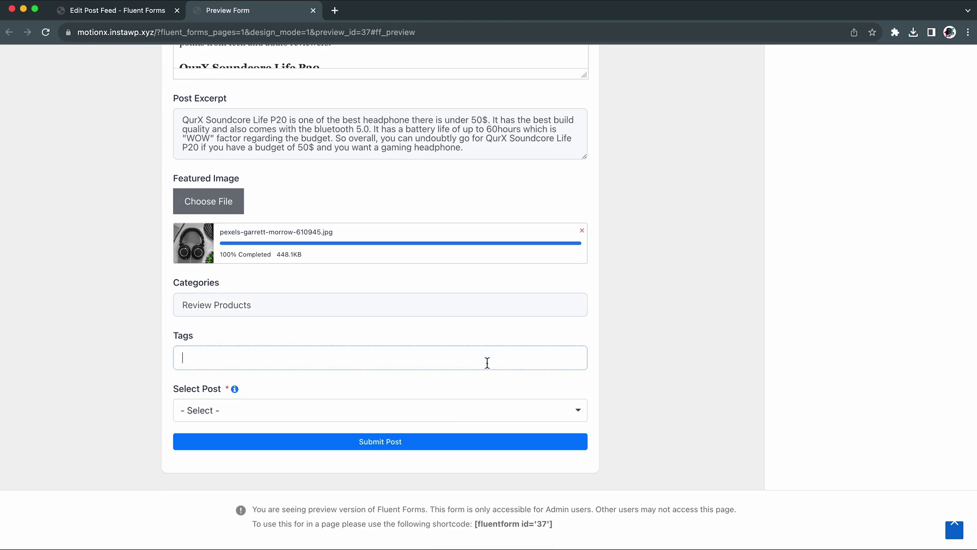
{"action": "type", "text": "#products #product_reviews #budget_products"}
{"action": "left_click", "coordinate": [388, 442]}
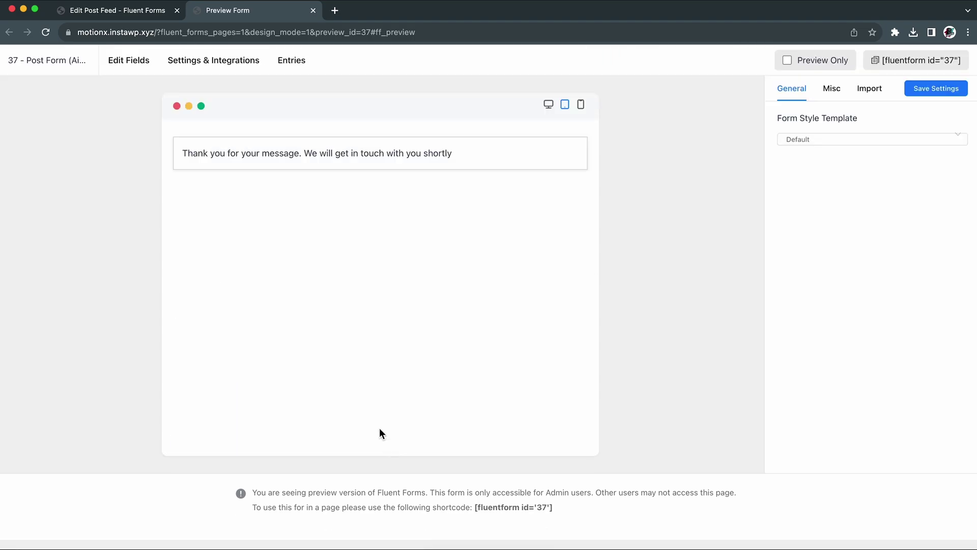
Step: Open All Posts in a new tab to see the updated headphone post under Review Products
{"action": "left_click", "coordinate": [117, 10]}
{"action": "mouse_move", "coordinate": [31, 316]}
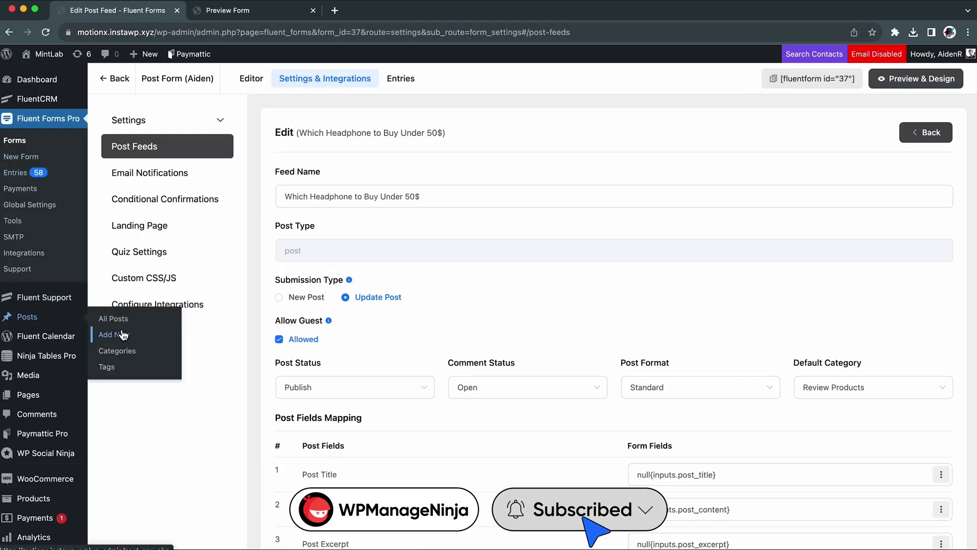
{"action": "right_click", "coordinate": [124, 324]}
{"action": "left_click", "coordinate": [173, 387]}
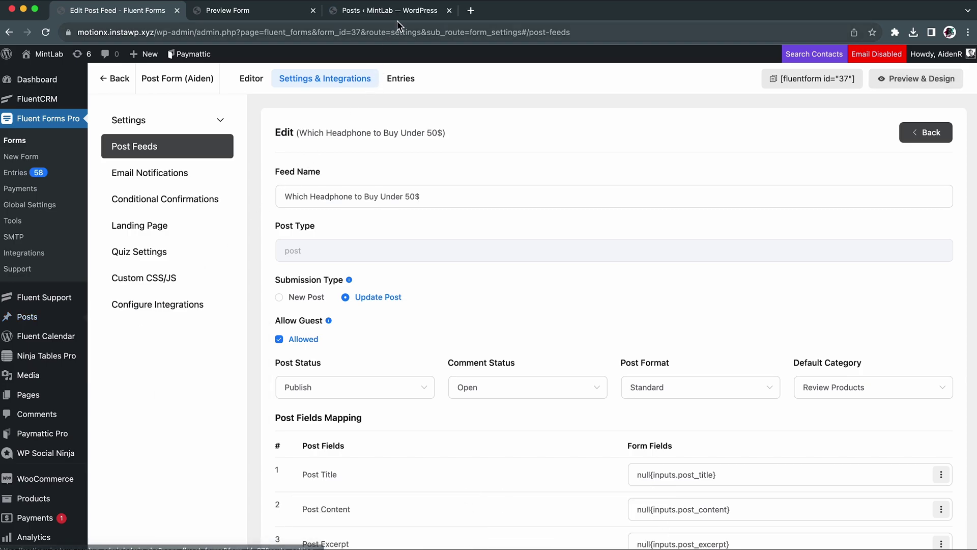
{"action": "left_click", "coordinate": [397, 22]}
{"action": "mouse_move", "coordinate": [183, 213]}
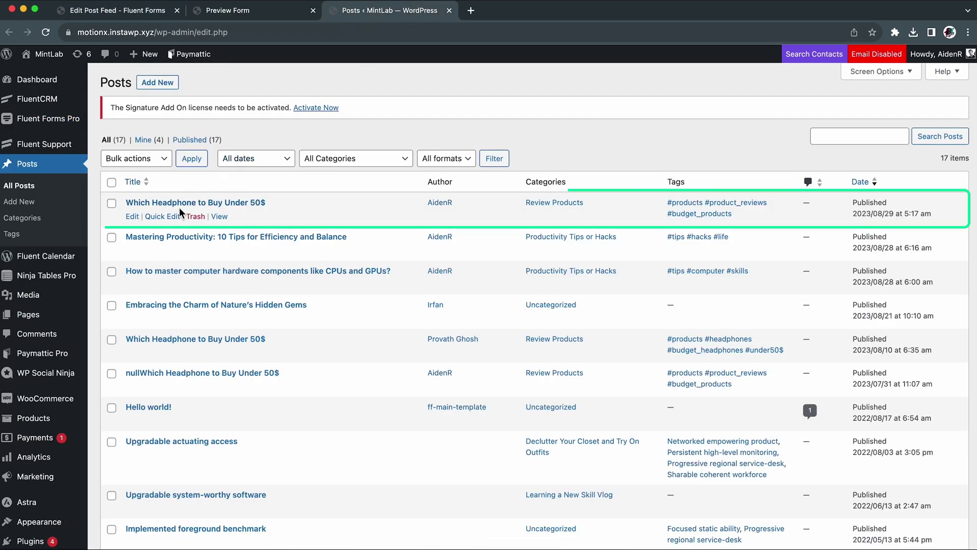